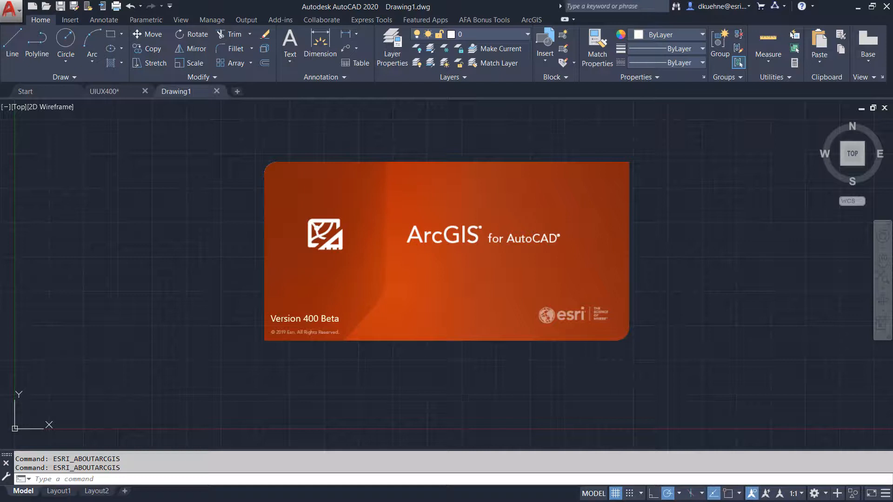
Open the coordinate system selector and filter projected systems by Foot_US units and the State Plane category
left_click(427, 256)
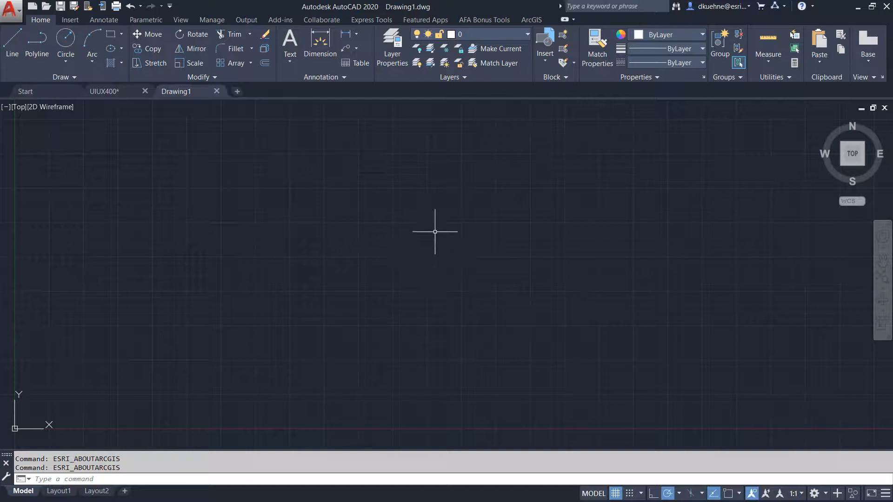
left_click(531, 19)
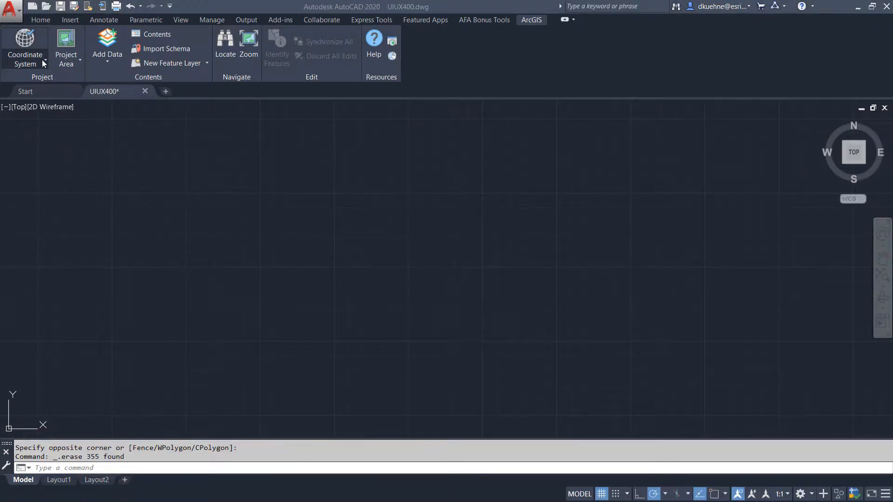
left_click(42, 62)
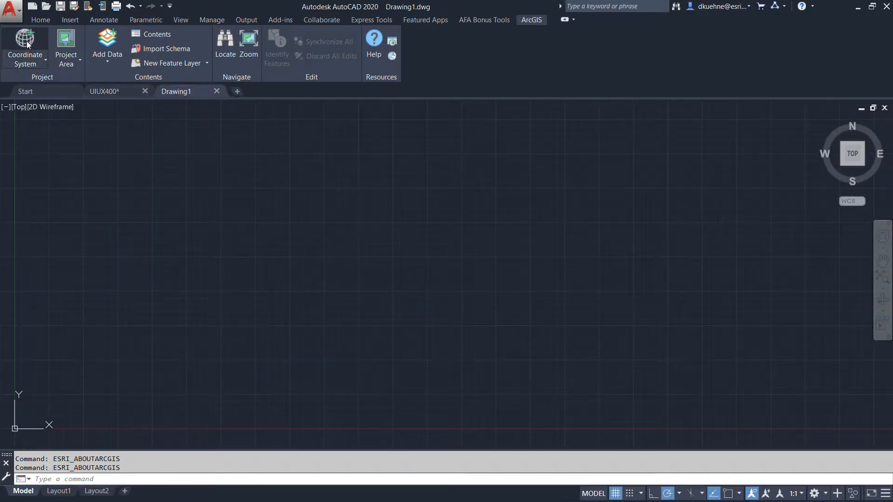
left_click(26, 41)
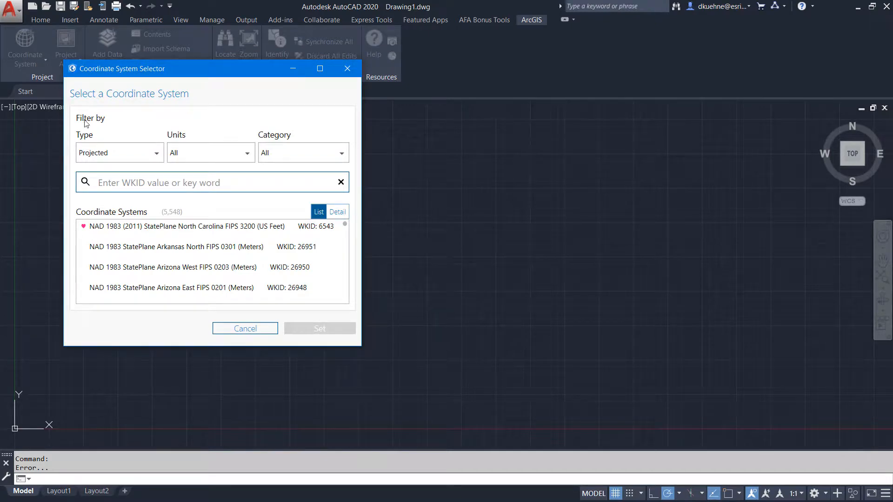
left_click(220, 152)
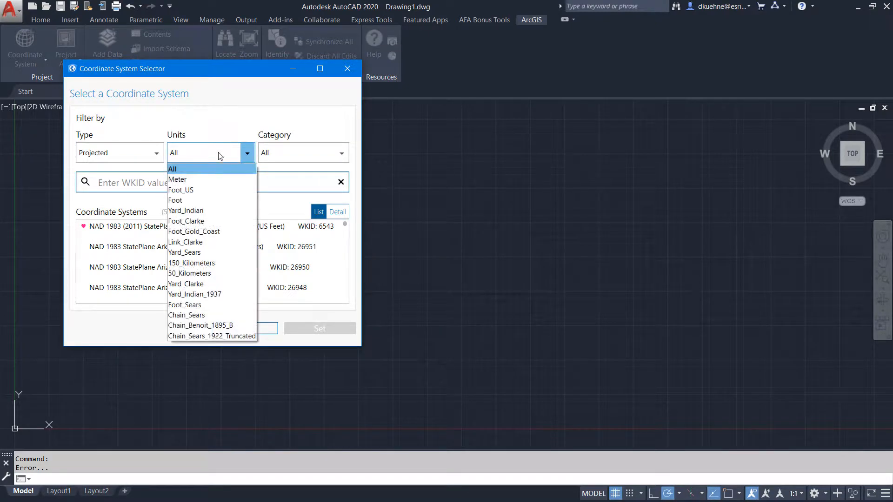
left_click(204, 191)
left_click(274, 160)
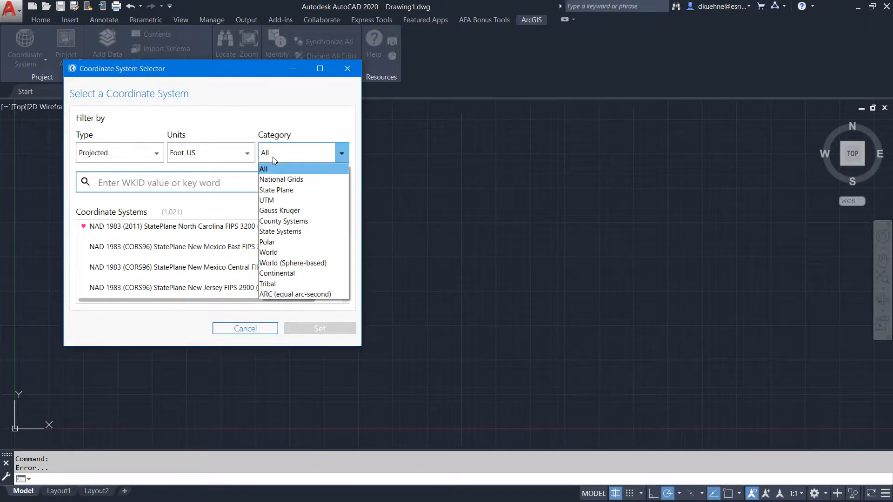
left_click(279, 191)
Search for California and assign a California State Plane coordinate system to the drawing
type("C")
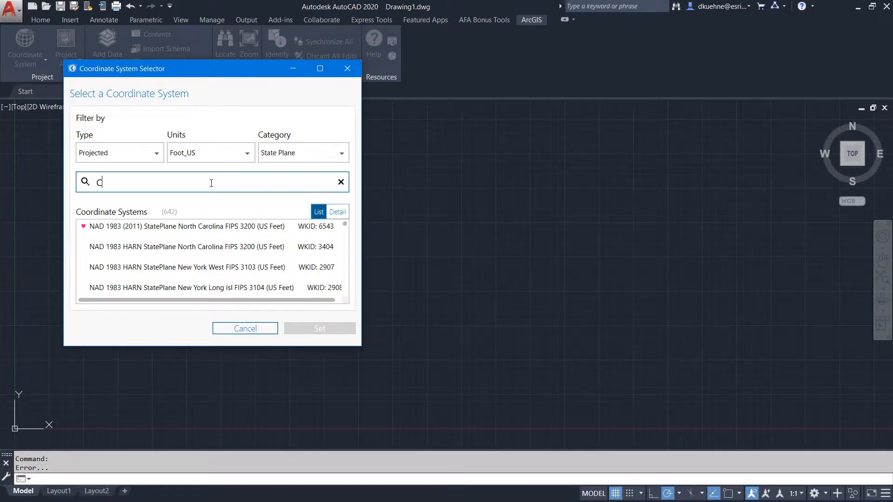
type("alifornia")
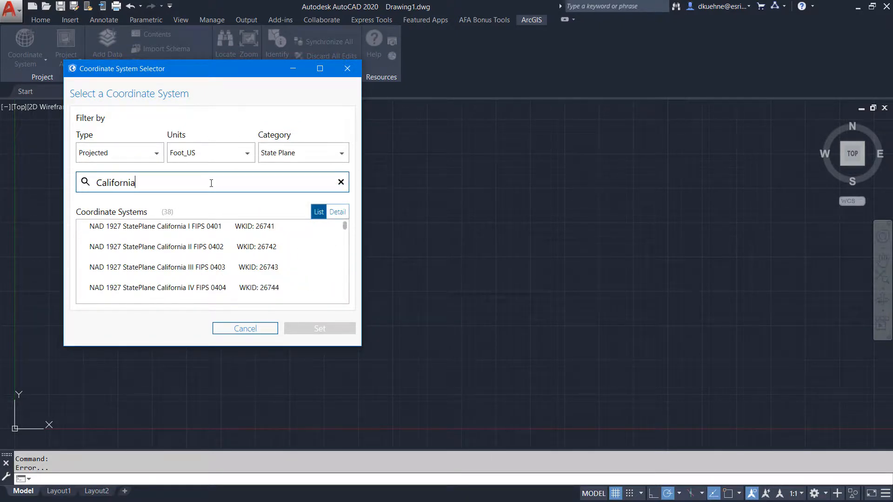
scroll(214, 251, "down", 1)
double_click(211, 265)
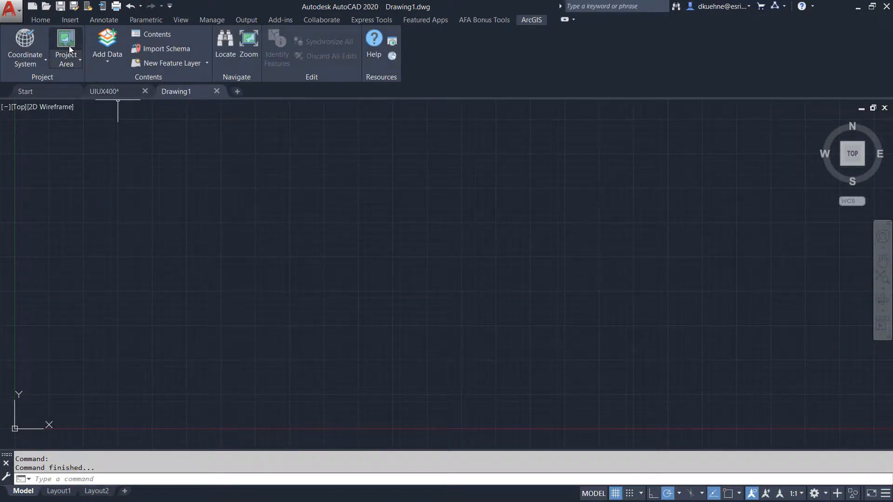
Add the World Imagery layer from the full Living Atlas collection to the map
left_click(77, 59)
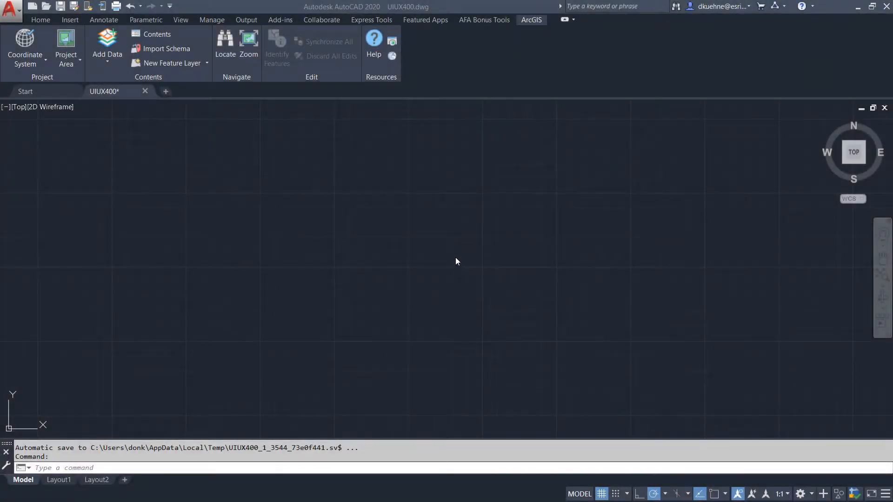
left_click(105, 62)
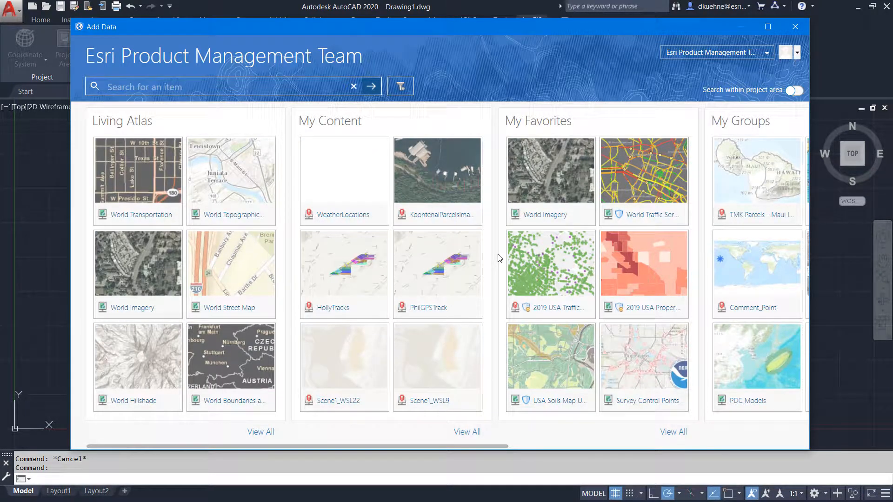
left_click(253, 432)
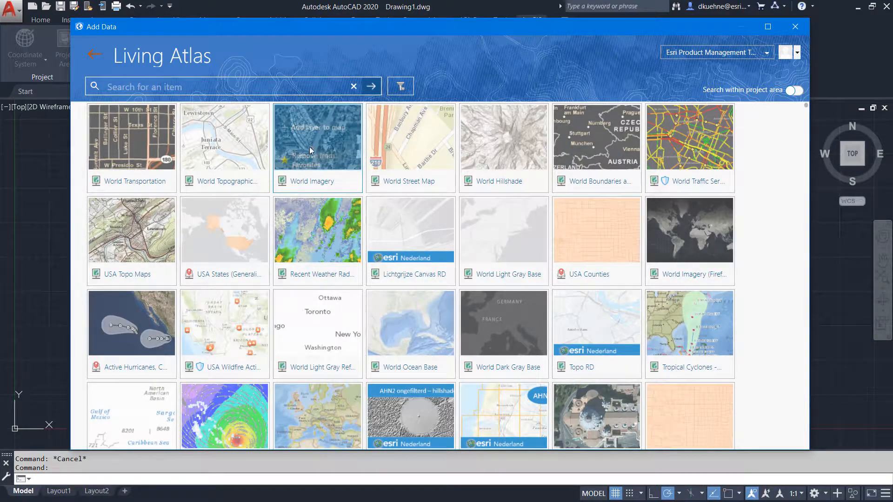
left_click(319, 130)
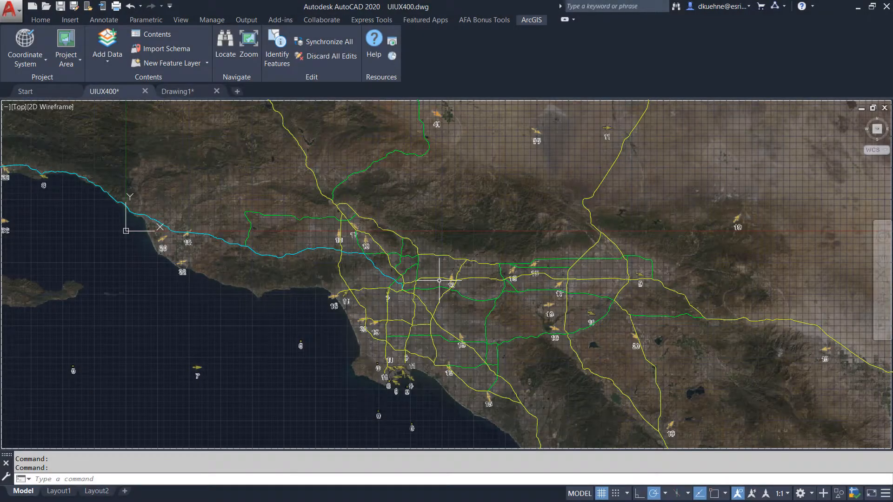
Open the ESRI contents panel and set the World Imagery layer's transparency to about 77%
left_click(157, 36)
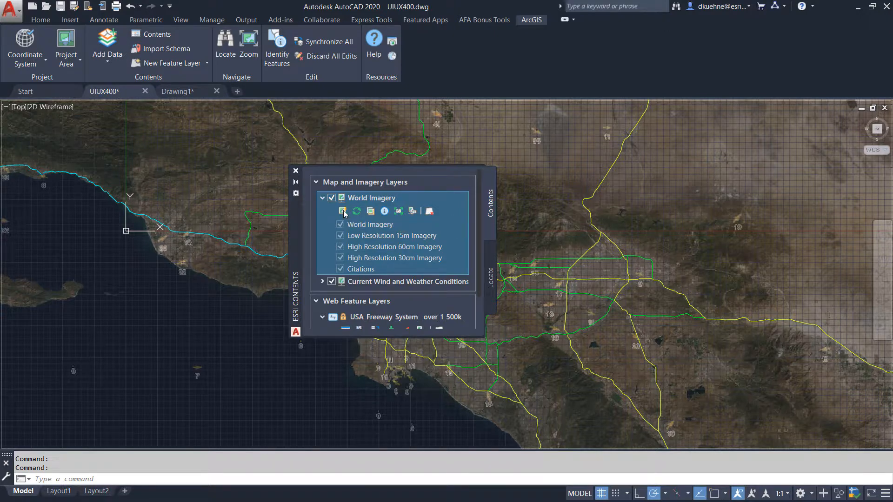
left_click(371, 212)
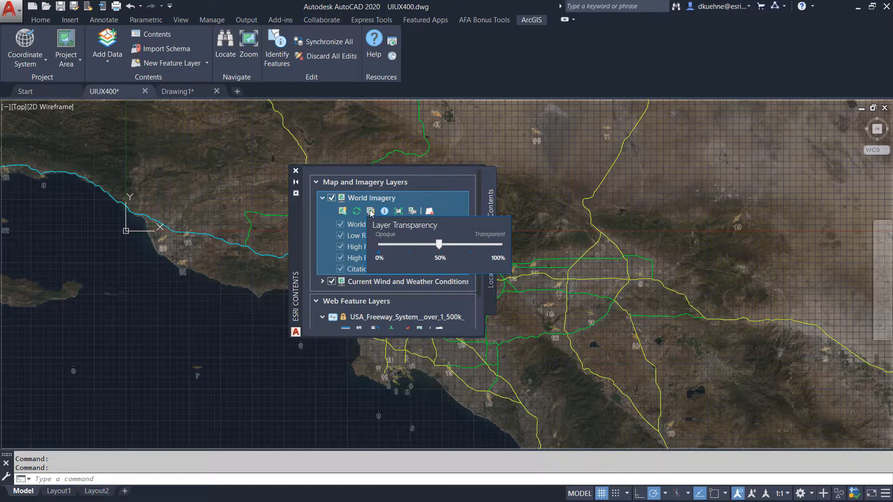
left_click_drag(439, 244, 471, 244)
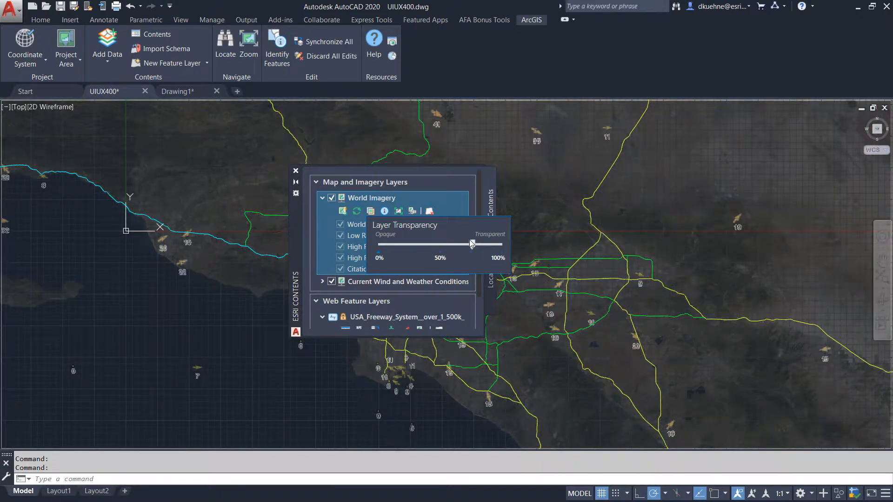
Collapse and re-expand the map and imagery layers, then expand the Current Wind and Weather Conditions layer
left_click(461, 183)
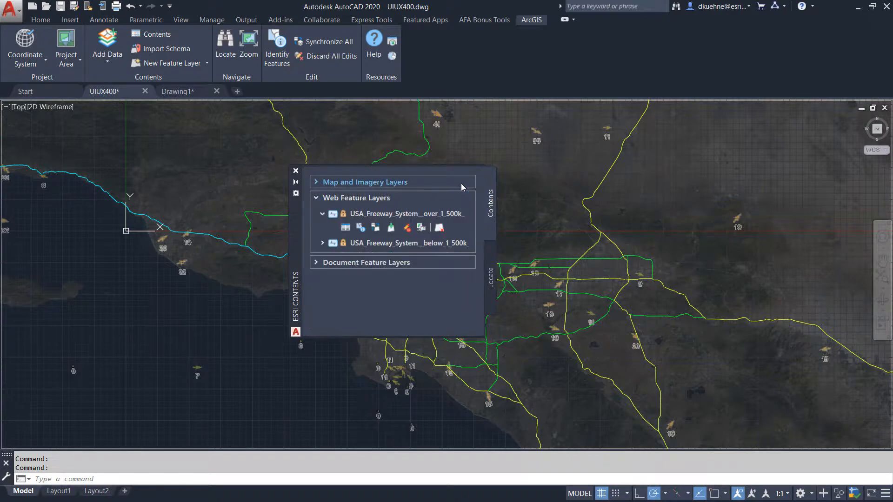
left_click(321, 182)
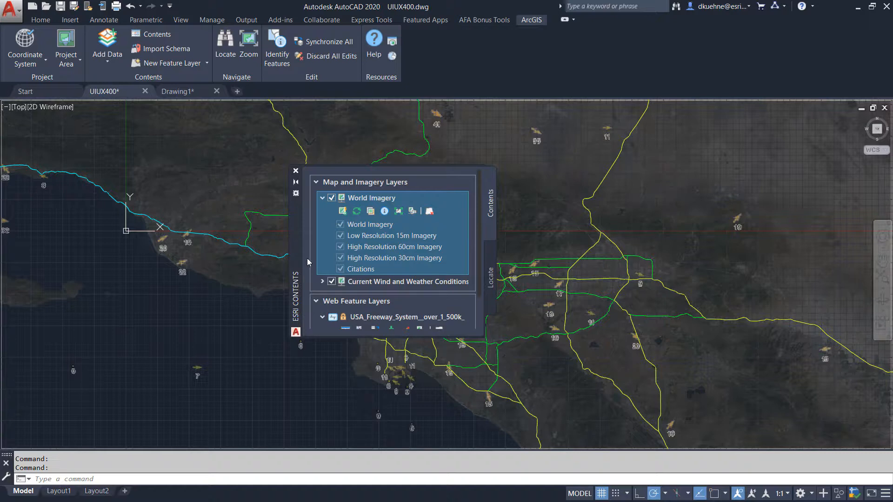
left_click(323, 281)
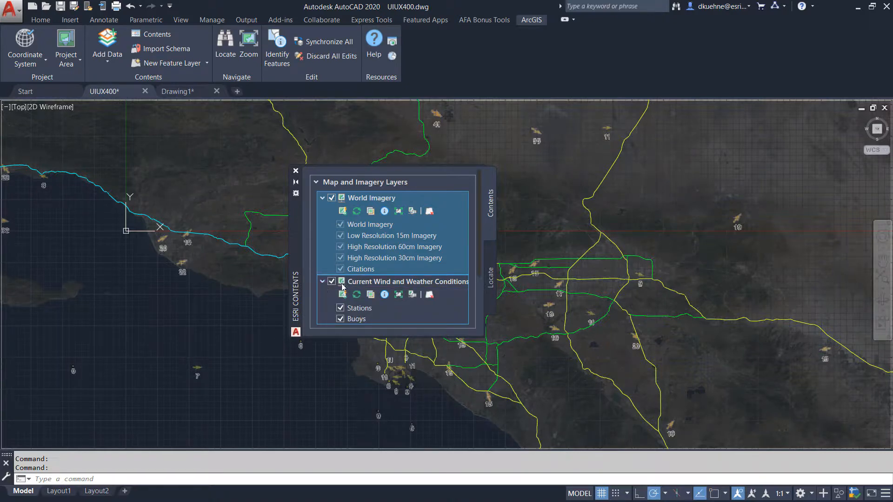
left_click(358, 283)
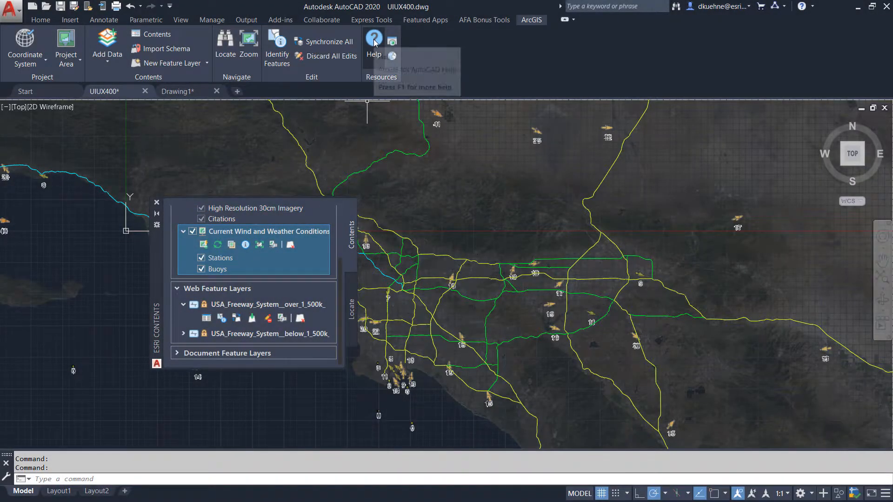
Open the ArcGIS for AutoCAD help and expand the AutoLISP for 400 section and its AutoLISP Functions topic
left_click(374, 40)
scroll(321, 248, "up", 2)
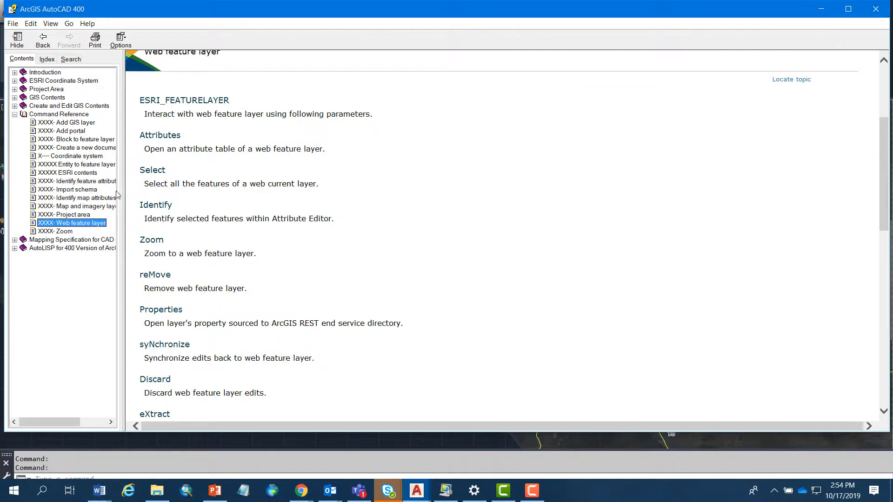
left_click(14, 248)
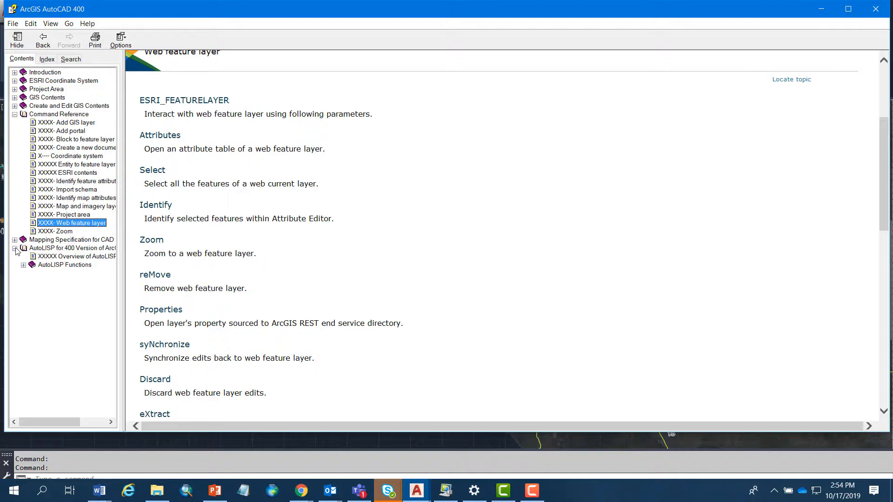
left_click(23, 265)
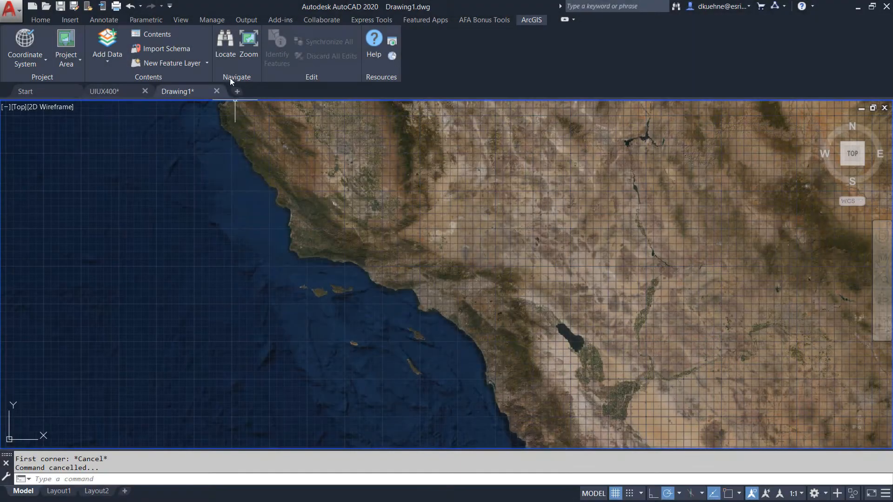
Locate LAX Airport with the World Geocode Service, zoom to the first LAX result and close the panel
left_click(226, 44)
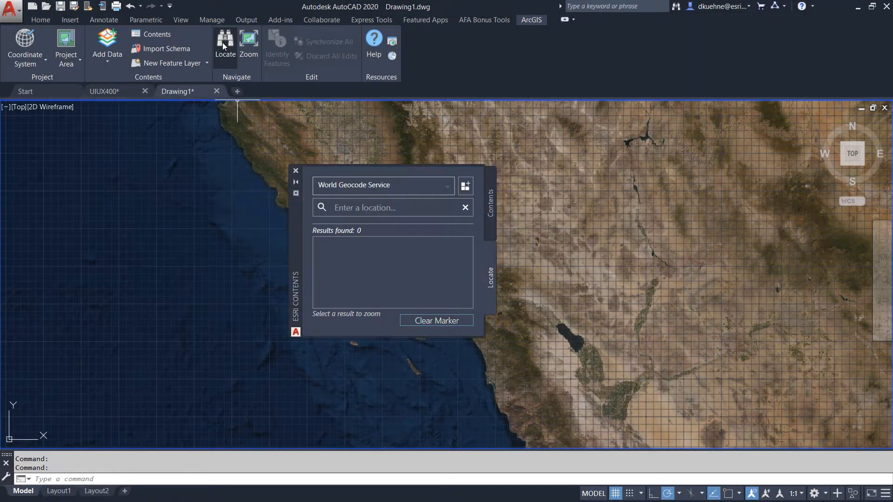
left_click(446, 188)
left_click(400, 202)
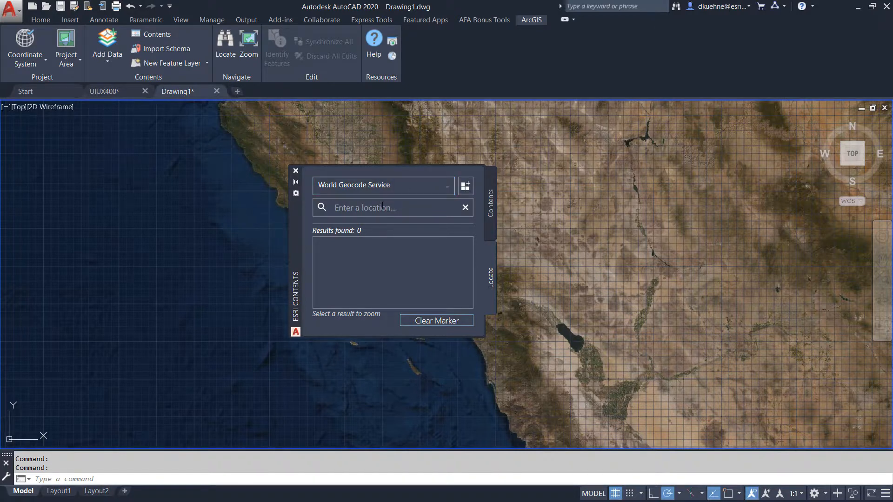
type("LAX Airport")
key("Return")
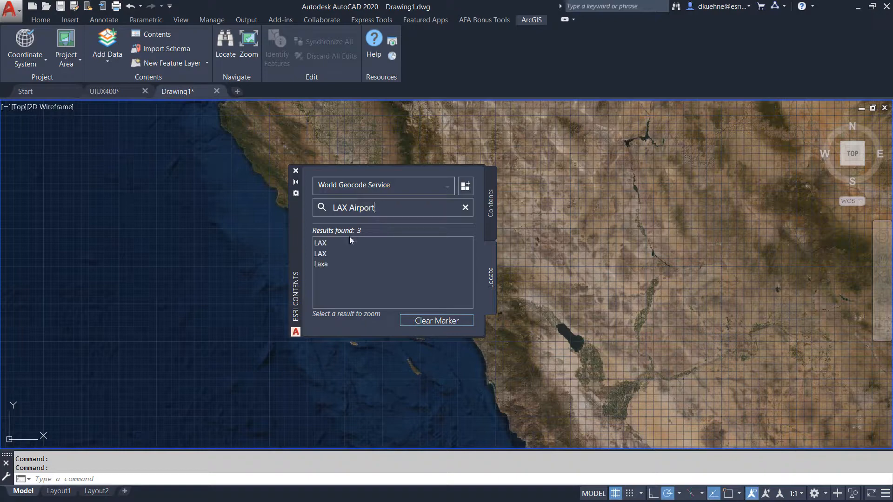
left_click(326, 242)
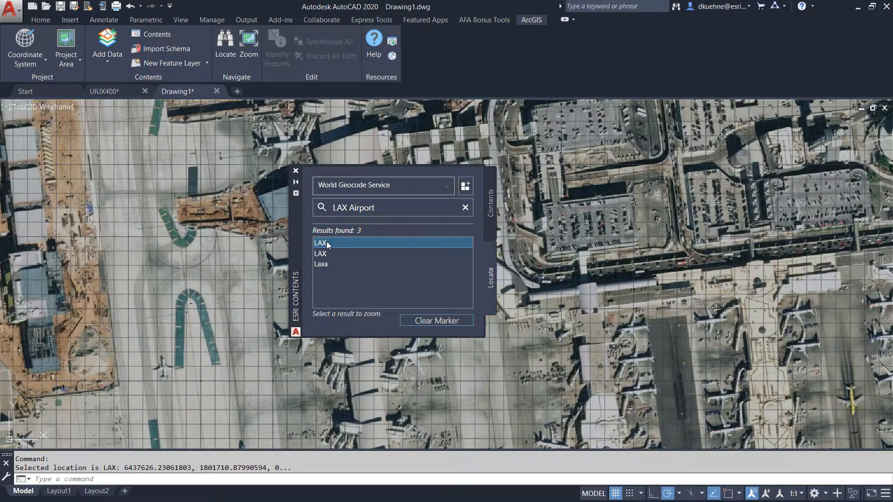
left_click(295, 171)
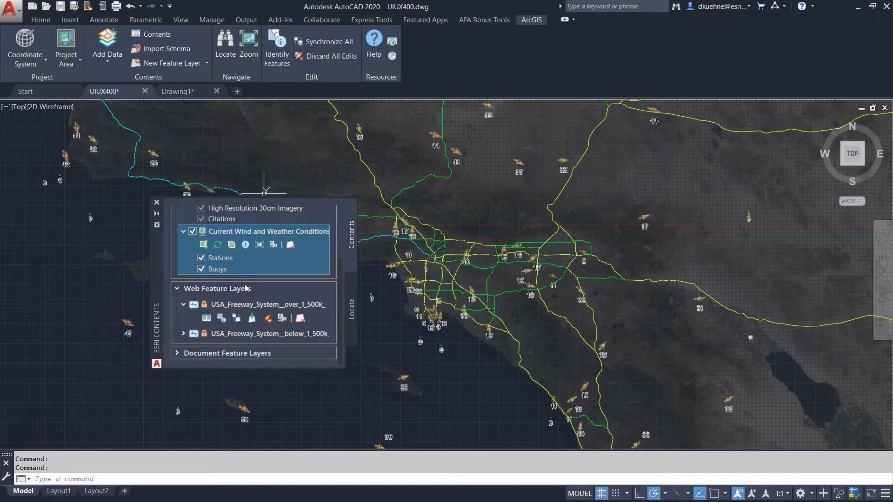
Extract the USA_Freeway_System_over_1_500k web feature layer into the document feature layers and expand it
left_click(252, 319)
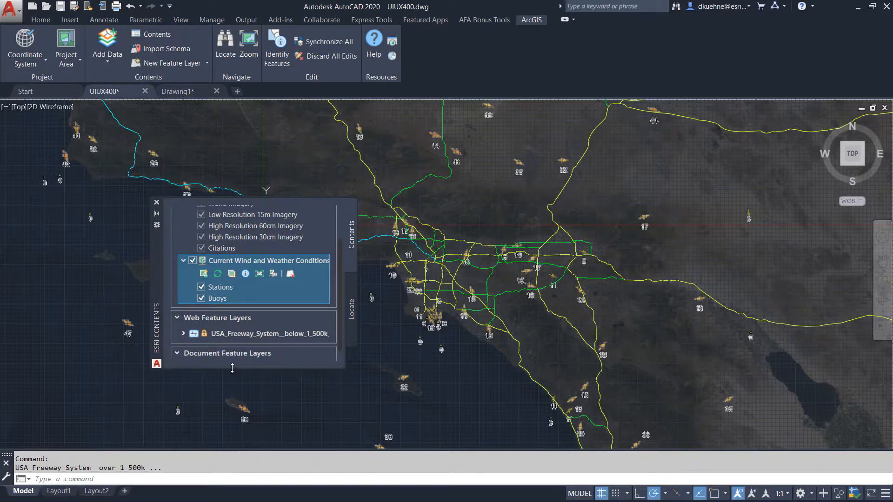
left_click_drag(233, 368, 232, 416)
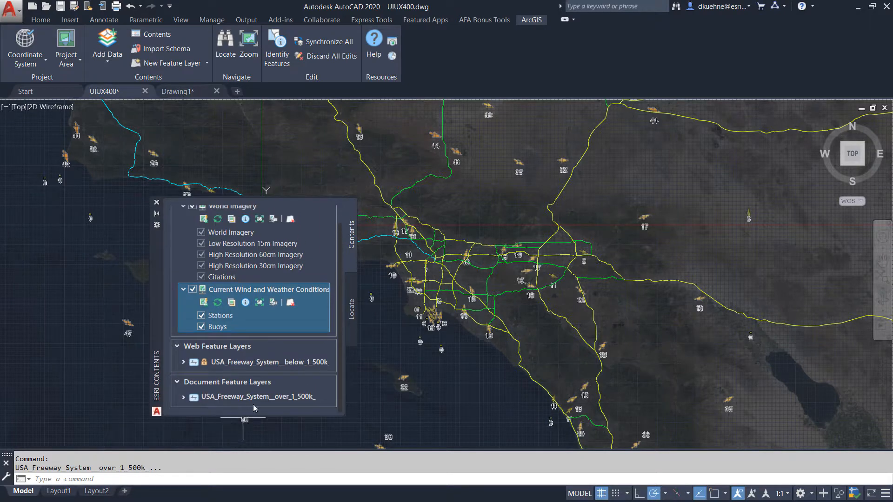
left_click(181, 398)
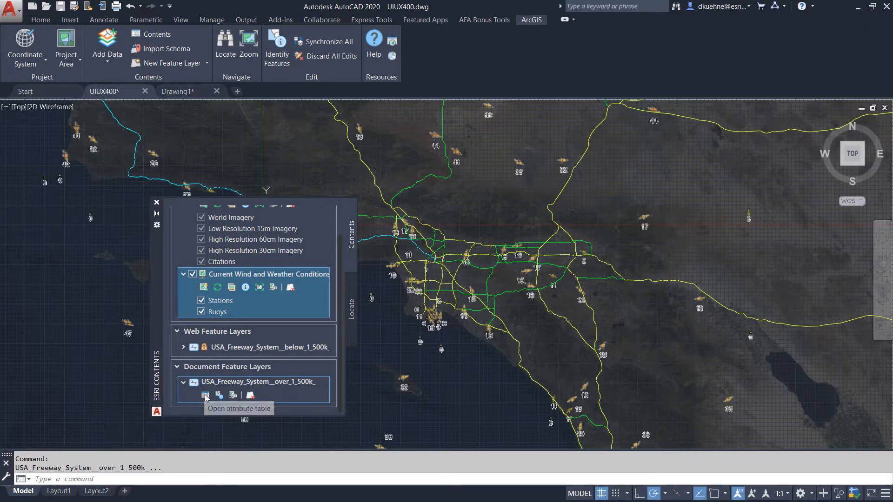
Open the layer's attribute table and switch the current layer to USA_Freeway_System_below_1_500k
left_click(204, 395)
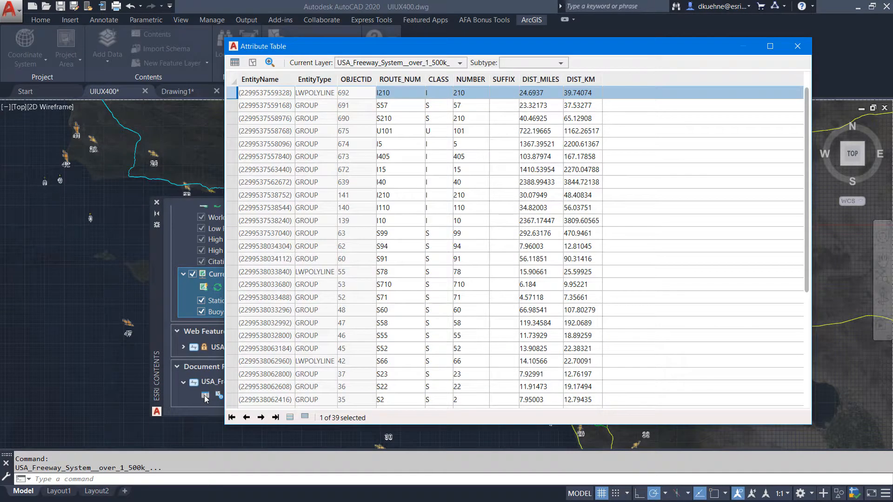
left_click(459, 64)
left_click(419, 75)
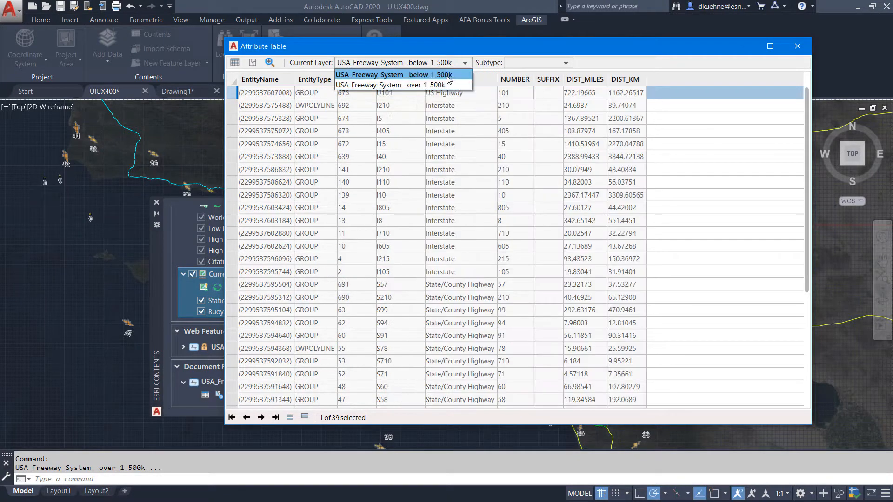
Filter the attribute table by the US Highway.U subtype, then close the table
left_click(566, 64)
left_click(542, 137)
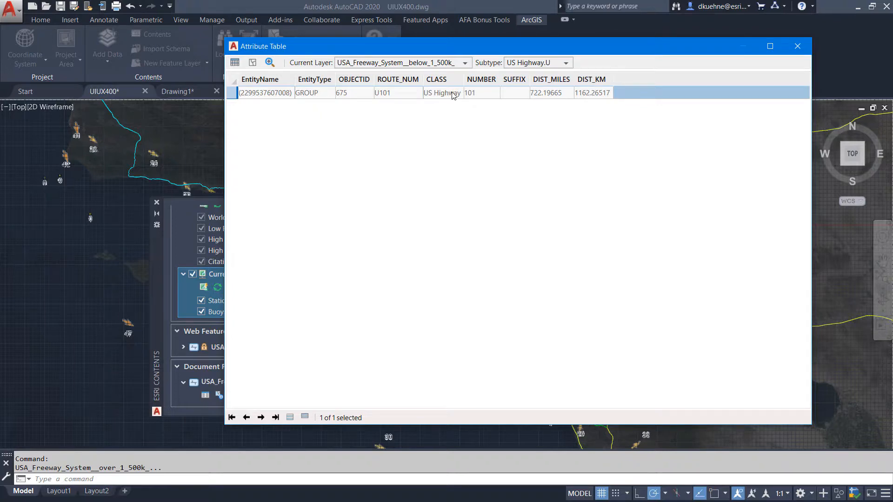
left_click(797, 46)
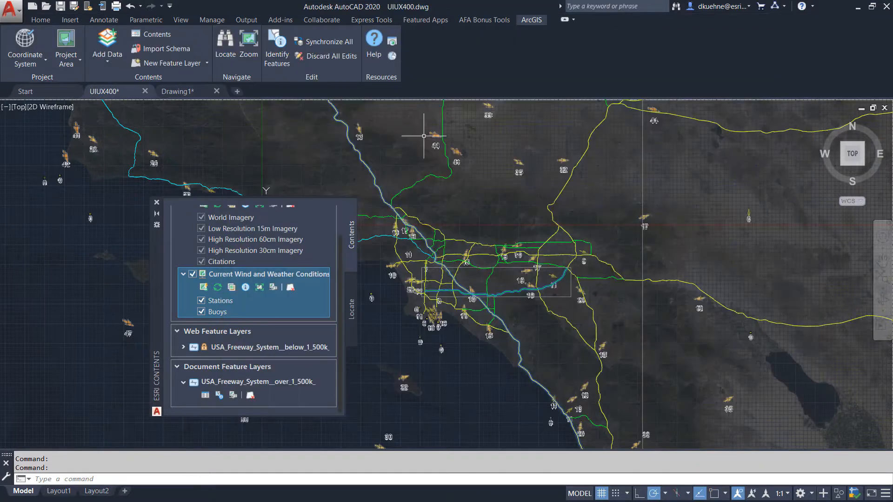
Identify freeway features on the map and inspect the State_County Highway and Interstate attributes in the Attribute Editor, then close it
left_click(279, 41)
left_click(309, 162)
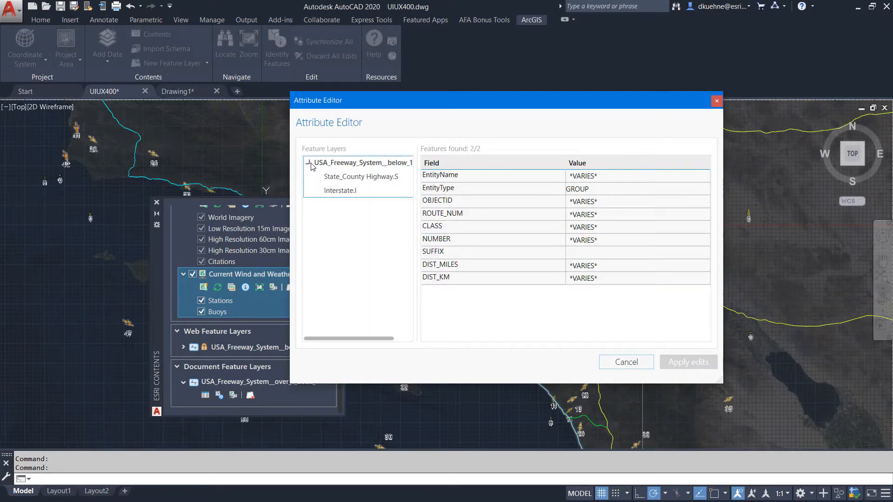
left_click(342, 176)
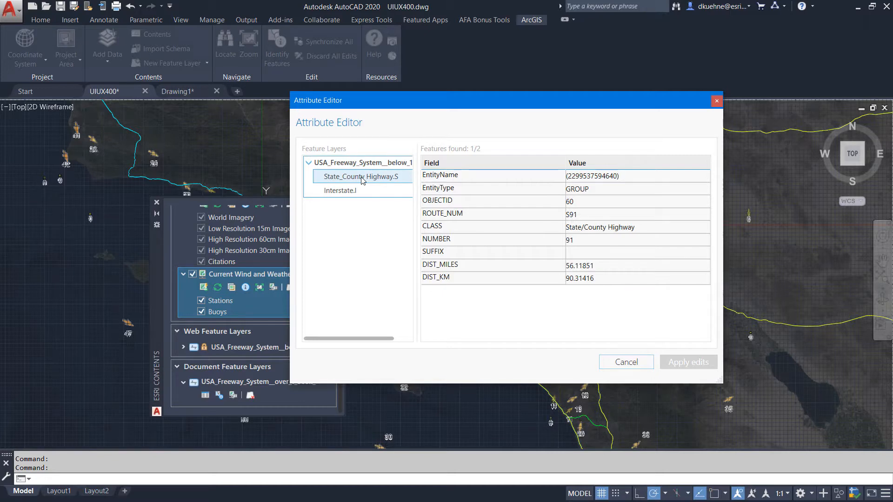
left_click(352, 191)
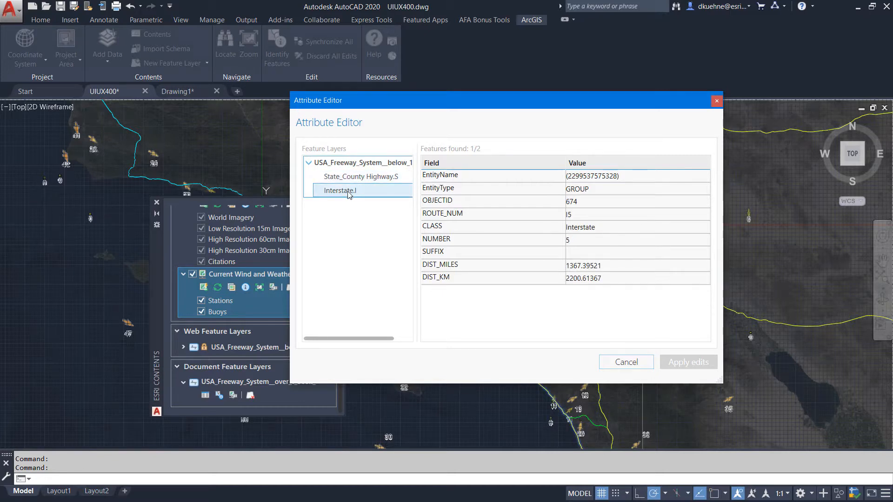
left_click(717, 103)
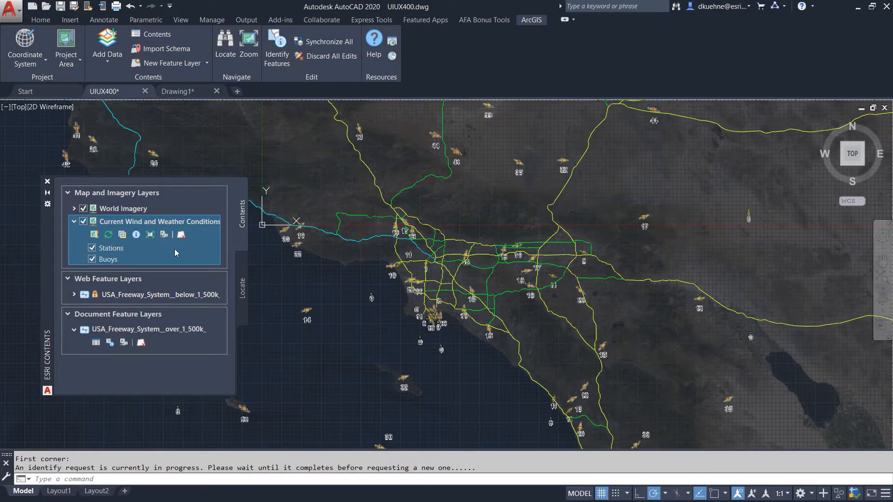
Open the attribute table of the USA_Freeway_System_over_1_500k document feature layer
left_click(279, 295)
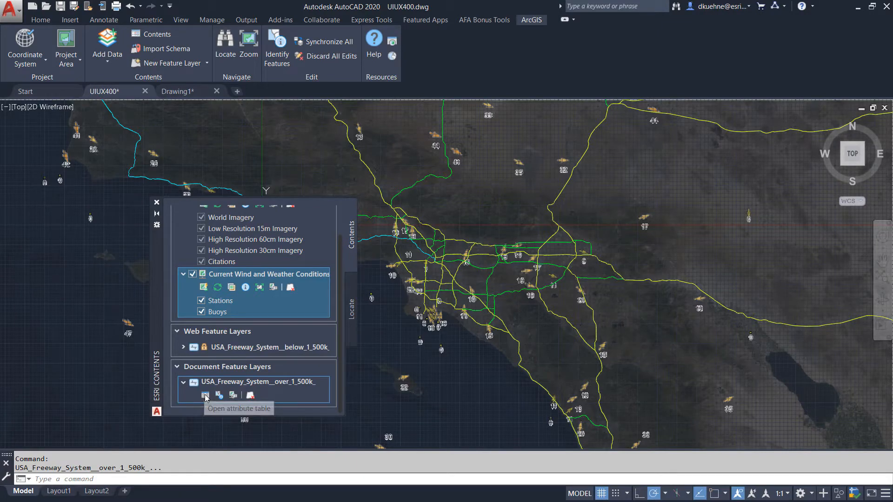
left_click(204, 394)
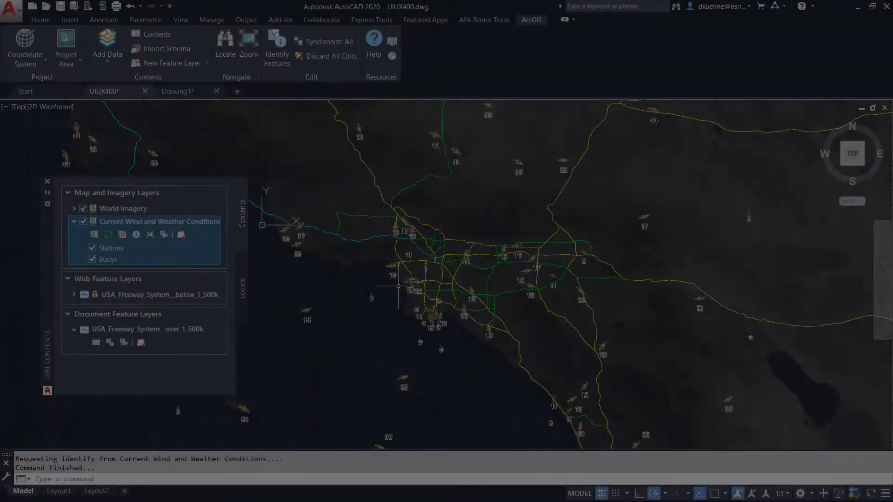
Open the Layer Properties Manager and set the ESRI_USA_Freeway_System_below_1_500k layer colour to red
type("layer")
key("Return")
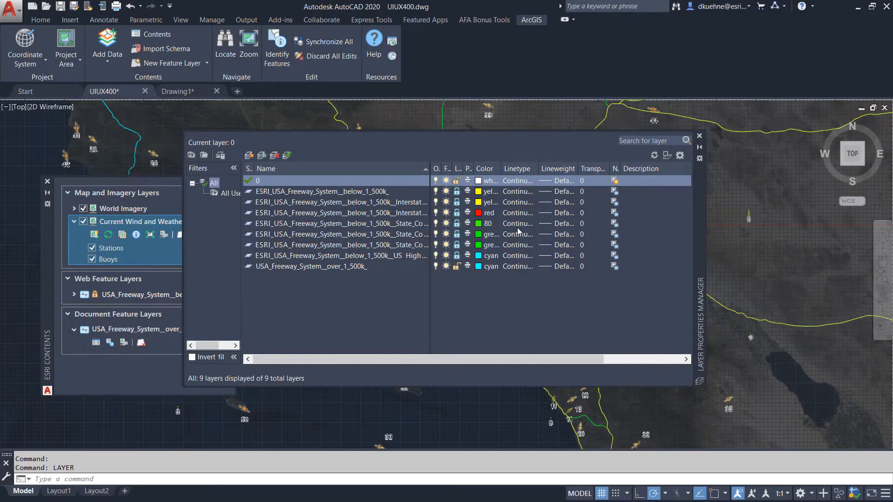
left_click(480, 213)
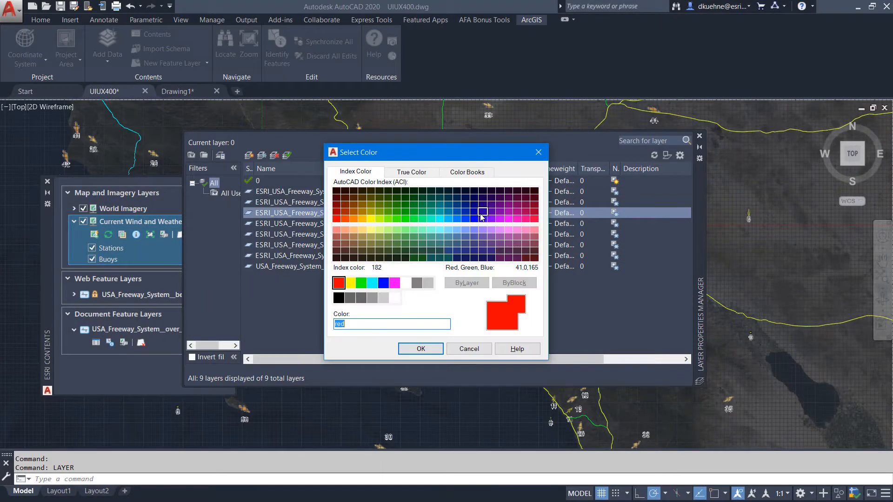
left_click(538, 152)
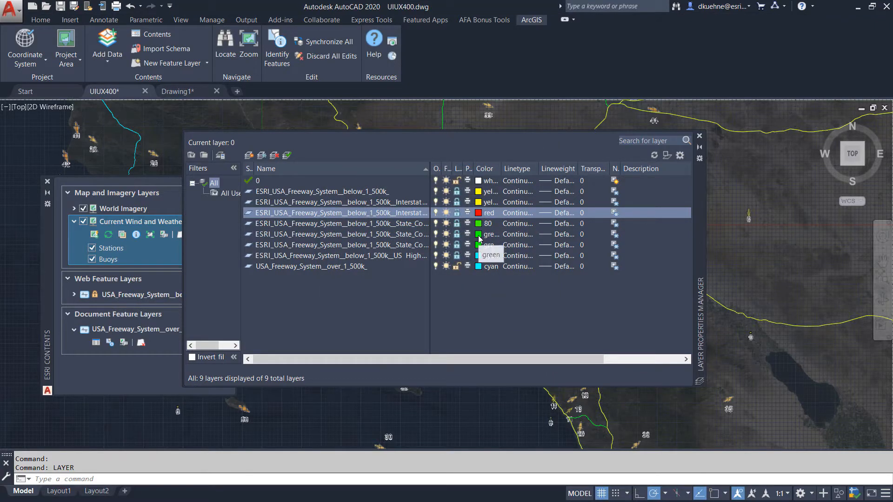
left_click(478, 192)
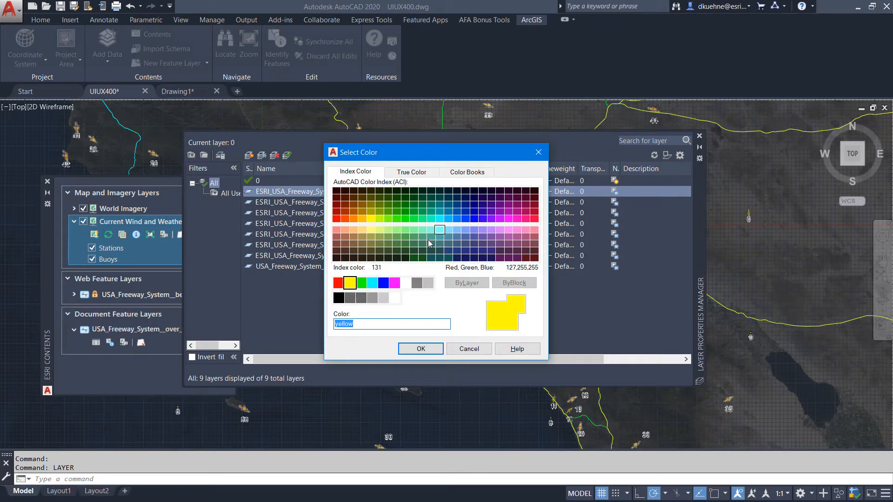
left_click(339, 282)
left_click(419, 349)
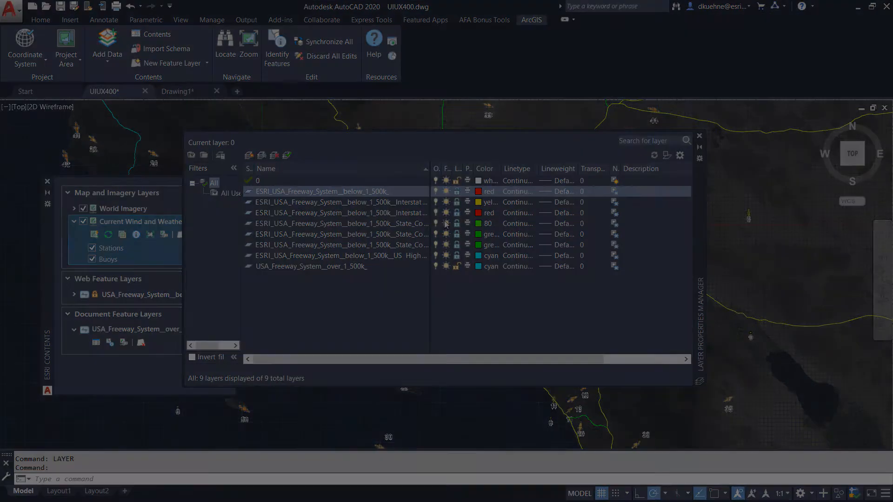